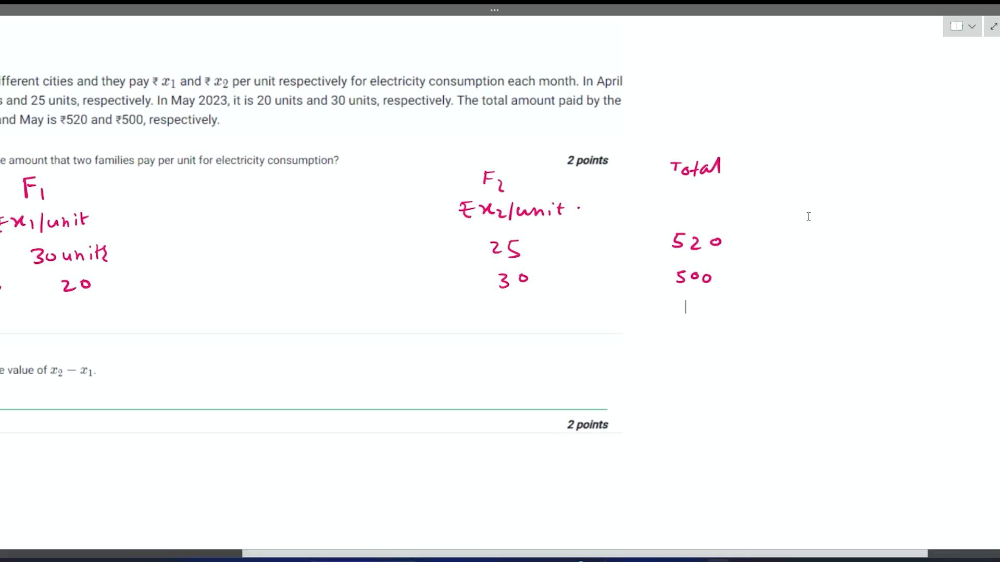
Handwrite the column heading "eqn" beside Total and the equation 30×x1 + 25×x2 = 520 in the April row
{"action": "mouse_move", "coordinate": [793, 162]}
{"action": "left_mouse_down"}
{"action": "mouse_move", "coordinate": [820, 172]}
{"action": "mouse_move", "coordinate": [839, 152]}
{"action": "left_mouse_up"}
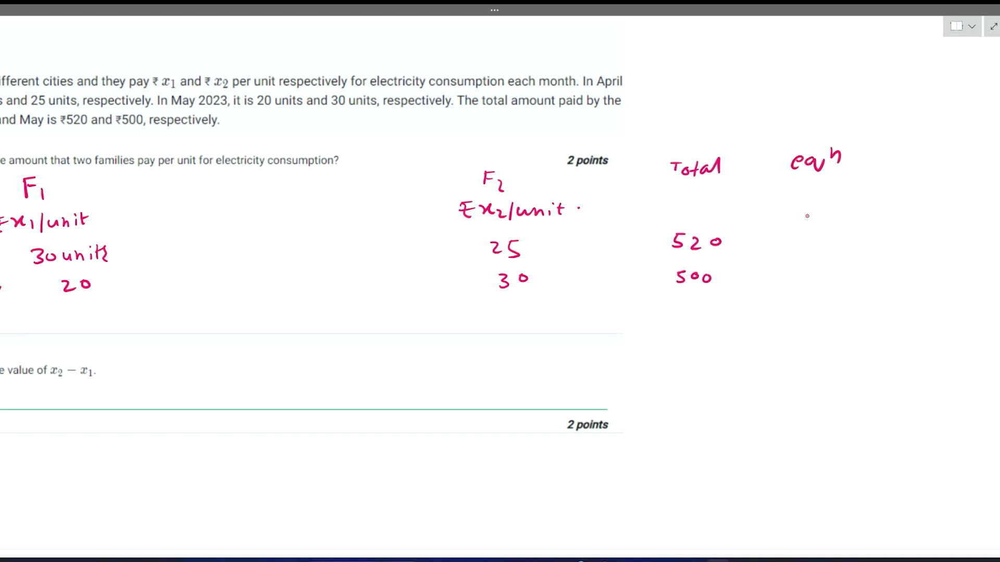
{"action": "mouse_move", "coordinate": [789, 232]}
{"action": "left_mouse_down"}
{"action": "mouse_move", "coordinate": [798, 237]}
{"action": "mouse_move", "coordinate": [791, 244]}
{"action": "left_mouse_up"}
{"action": "left_click_drag", "start_coordinate": [807, 234], "coordinate": [821, 237]}
{"action": "mouse_move", "coordinate": [824, 232]}
{"action": "left_mouse_down"}
{"action": "mouse_move", "coordinate": [817, 243]}
{"action": "mouse_move", "coordinate": [838, 239]}
{"action": "left_mouse_up"}
{"action": "left_click_drag", "start_coordinate": [844, 229], "coordinate": [836, 240]}
{"action": "left_click_drag", "start_coordinate": [848, 233], "coordinate": [873, 233]}
{"action": "mouse_move", "coordinate": [866, 227]}
{"action": "left_mouse_down"}
{"action": "mouse_move", "coordinate": [865, 240]}
{"action": "mouse_move", "coordinate": [911, 238]}
{"action": "left_mouse_up"}
{"action": "mouse_move", "coordinate": [911, 232]}
{"action": "left_mouse_down"}
{"action": "mouse_move", "coordinate": [905, 239]}
{"action": "mouse_move", "coordinate": [921, 237]}
{"action": "left_mouse_up"}
{"action": "mouse_move", "coordinate": [925, 228]}
{"action": "left_mouse_down"}
{"action": "mouse_move", "coordinate": [917, 239]}
{"action": "mouse_move", "coordinate": [975, 240]}
{"action": "left_mouse_up"}
{"action": "left_click_drag", "start_coordinate": [986, 232], "coordinate": [986, 233]}
{"action": "left_click_drag", "start_coordinate": [957, 226], "coordinate": [963, 226]}
Strike out 30, 25 and 520 in the April equation and write 6, 5 and 104 above them
{"action": "mouse_move", "coordinate": [789, 241]}
{"action": "left_mouse_down"}
{"action": "mouse_move", "coordinate": [812, 236]}
{"action": "mouse_move", "coordinate": [805, 223]}
{"action": "left_mouse_up"}
{"action": "mouse_move", "coordinate": [884, 235]}
{"action": "left_mouse_down"}
{"action": "mouse_move", "coordinate": [906, 230]}
{"action": "mouse_move", "coordinate": [908, 208]}
{"action": "left_mouse_up"}
{"action": "left_click_drag", "start_coordinate": [897, 211], "coordinate": [894, 224]}
{"action": "mouse_move", "coordinate": [954, 239]}
{"action": "left_mouse_down"}
{"action": "mouse_move", "coordinate": [998, 235]}
{"action": "mouse_move", "coordinate": [968, 220]}
{"action": "mouse_move", "coordinate": [996, 216]}
{"action": "left_mouse_up"}
{"action": "left_click_drag", "start_coordinate": [994, 210], "coordinate": [994, 220]}
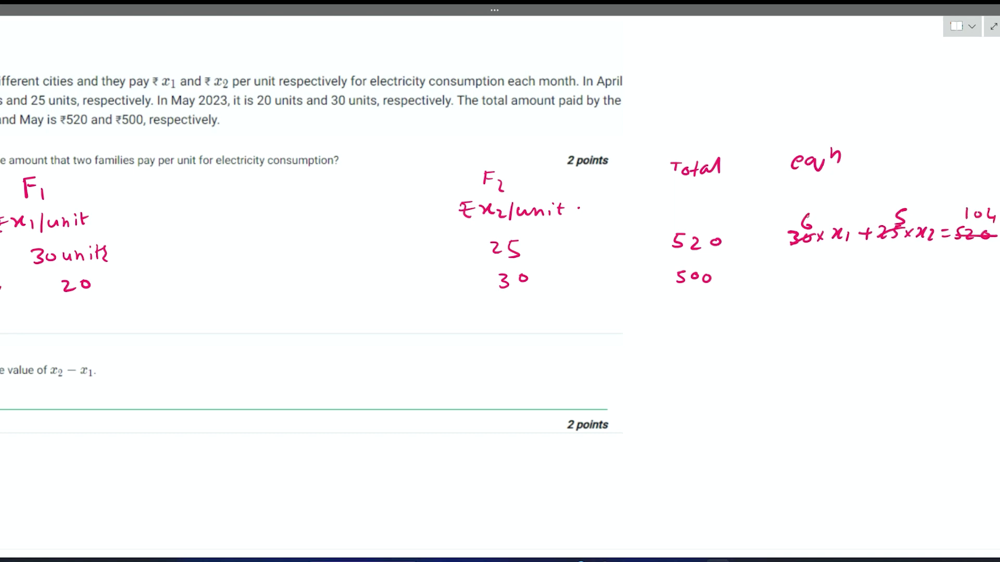
Erase the unsimplified April equation and handwrite 6x1 + 5x2 = 104 in its place
{"action": "mouse_move", "coordinate": [808, 222]}
{"action": "left_mouse_down"}
{"action": "mouse_move", "coordinate": [849, 235]}
{"action": "mouse_move", "coordinate": [926, 233]}
{"action": "mouse_move", "coordinate": [990, 214]}
{"action": "mouse_move", "coordinate": [985, 235]}
{"action": "left_mouse_up"}
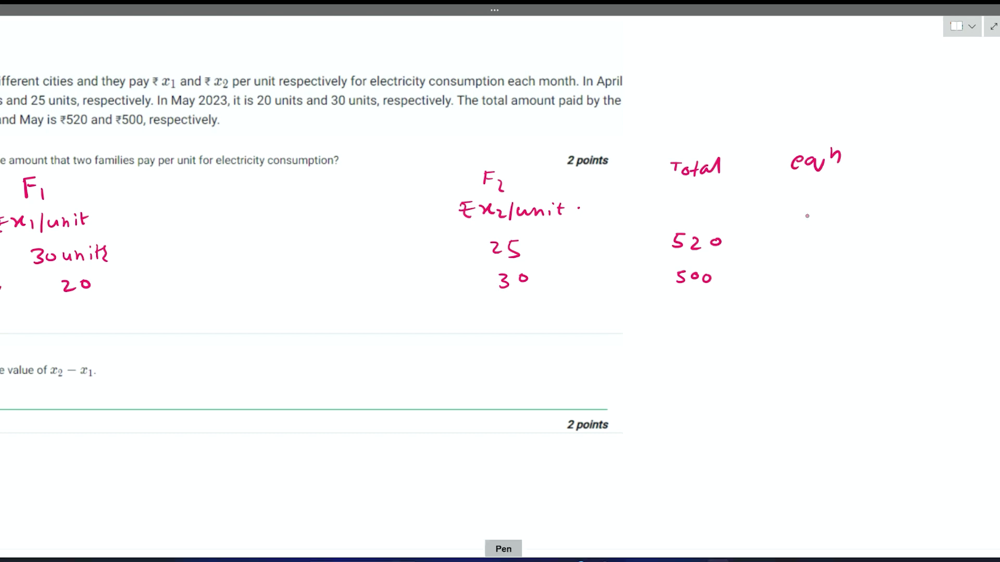
{"action": "mouse_move", "coordinate": [790, 227]}
{"action": "left_mouse_down"}
{"action": "mouse_move", "coordinate": [785, 238]}
{"action": "mouse_move", "coordinate": [811, 241]}
{"action": "left_mouse_up"}
{"action": "mouse_move", "coordinate": [812, 230]}
{"action": "left_mouse_down"}
{"action": "mouse_move", "coordinate": [802, 242]}
{"action": "mouse_move", "coordinate": [819, 244]}
{"action": "left_mouse_up"}
{"action": "left_click_drag", "start_coordinate": [827, 236], "coordinate": [876, 242]}
{"action": "mouse_move", "coordinate": [876, 229]}
{"action": "left_mouse_down"}
{"action": "mouse_move", "coordinate": [865, 242]}
{"action": "mouse_move", "coordinate": [906, 233]}
{"action": "left_mouse_up"}
{"action": "left_click_drag", "start_coordinate": [897, 240], "coordinate": [917, 246]}
{"action": "left_click_drag", "start_coordinate": [935, 237], "coordinate": [936, 238]}
{"action": "left_click_drag", "start_coordinate": [945, 233], "coordinate": [948, 249]}
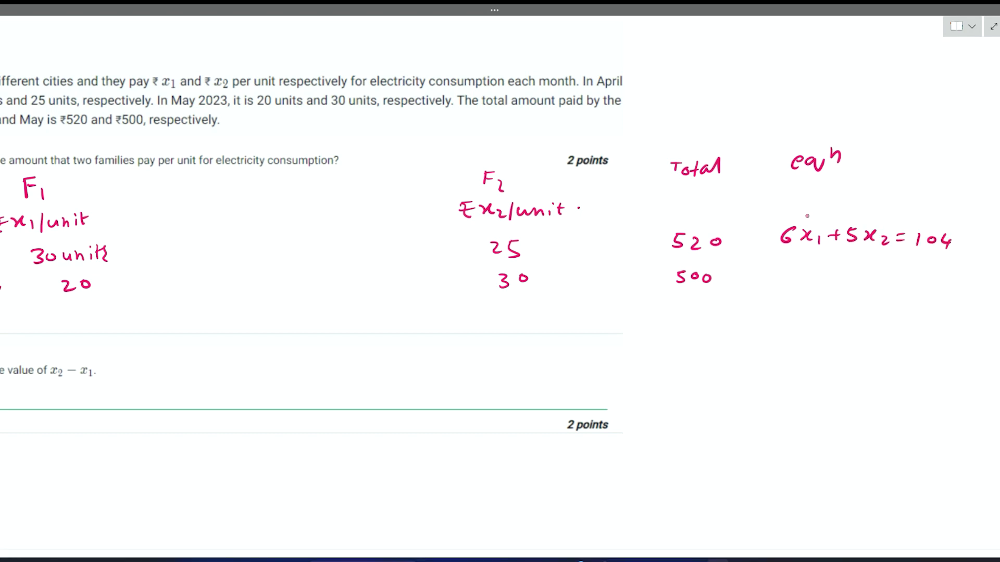
Handwrite 20x1 + 30x2 = 500 below the table and strike out one zero in each number
{"action": "mouse_move", "coordinate": [675, 343]}
{"action": "left_mouse_down"}
{"action": "mouse_move", "coordinate": [691, 353]}
{"action": "mouse_move", "coordinate": [700, 344]}
{"action": "left_mouse_up"}
{"action": "left_click_drag", "start_coordinate": [706, 345], "coordinate": [730, 358]}
{"action": "left_click_drag", "start_coordinate": [743, 345], "coordinate": [786, 345]}
{"action": "mouse_move", "coordinate": [793, 344]}
{"action": "left_mouse_down"}
{"action": "mouse_move", "coordinate": [806, 353]}
{"action": "mouse_move", "coordinate": [794, 354]}
{"action": "mouse_move", "coordinate": [824, 355]}
{"action": "left_mouse_up"}
{"action": "left_click_drag", "start_coordinate": [828, 346], "coordinate": [835, 346]}
{"action": "left_click_drag", "start_coordinate": [829, 350], "coordinate": [849, 354]}
{"action": "left_click_drag", "start_coordinate": [851, 342], "coordinate": [862, 344]}
{"action": "left_click_drag", "start_coordinate": [879, 345], "coordinate": [877, 354]}
{"action": "left_click_drag", "start_coordinate": [700, 338], "coordinate": [694, 354]}
Handwrite 2x1 + 3x2 = 50 in the May row and erase the rough working below the table
{"action": "mouse_move", "coordinate": [785, 269]}
{"action": "left_mouse_down"}
{"action": "mouse_move", "coordinate": [815, 277]}
{"action": "mouse_move", "coordinate": [802, 278]}
{"action": "left_mouse_up"}
{"action": "mouse_move", "coordinate": [832, 274]}
{"action": "left_mouse_down"}
{"action": "mouse_move", "coordinate": [833, 284]}
{"action": "mouse_move", "coordinate": [854, 272]}
{"action": "left_mouse_up"}
{"action": "left_click_drag", "start_coordinate": [845, 266], "coordinate": [843, 279]}
{"action": "mouse_move", "coordinate": [858, 267]}
{"action": "left_mouse_down"}
{"action": "mouse_move", "coordinate": [869, 264]}
{"action": "mouse_move", "coordinate": [862, 278]}
{"action": "mouse_move", "coordinate": [889, 275]}
{"action": "left_mouse_up"}
{"action": "left_click_drag", "start_coordinate": [889, 265], "coordinate": [878, 275]}
{"action": "mouse_move", "coordinate": [895, 270]}
{"action": "left_mouse_down"}
{"action": "mouse_move", "coordinate": [902, 278]}
{"action": "mouse_move", "coordinate": [928, 268]}
{"action": "left_mouse_up"}
{"action": "mouse_move", "coordinate": [917, 275]}
{"action": "left_mouse_down"}
{"action": "mouse_move", "coordinate": [947, 274]}
{"action": "mouse_move", "coordinate": [948, 264]}
{"action": "left_mouse_up"}
{"action": "left_click_drag", "start_coordinate": [954, 270], "coordinate": [952, 270]}
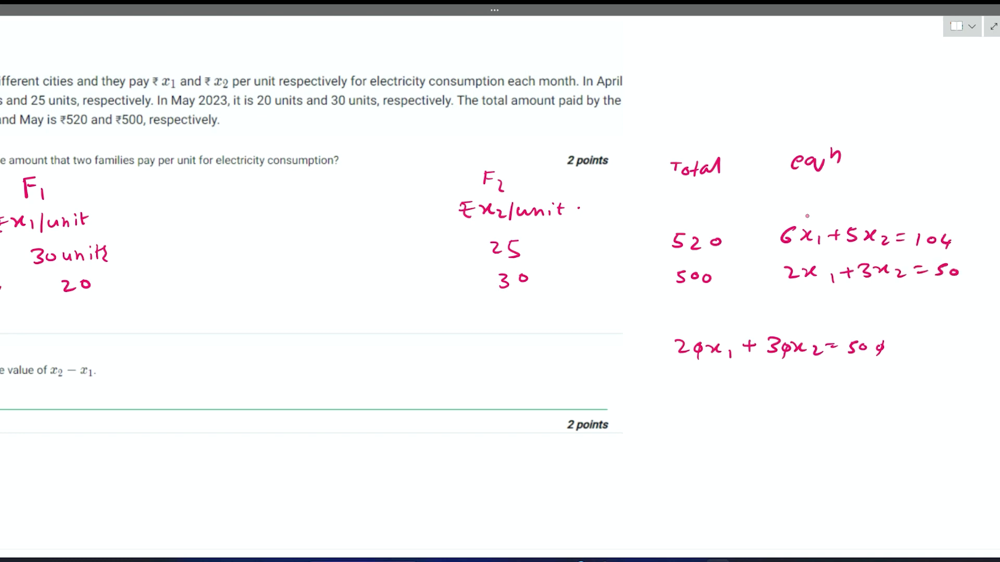
{"action": "mouse_move", "coordinate": [677, 346]}
{"action": "left_mouse_down"}
{"action": "mouse_move", "coordinate": [886, 348]}
{"action": "mouse_move", "coordinate": [786, 348]}
{"action": "left_mouse_up"}
{"action": "key", "text": "p"}
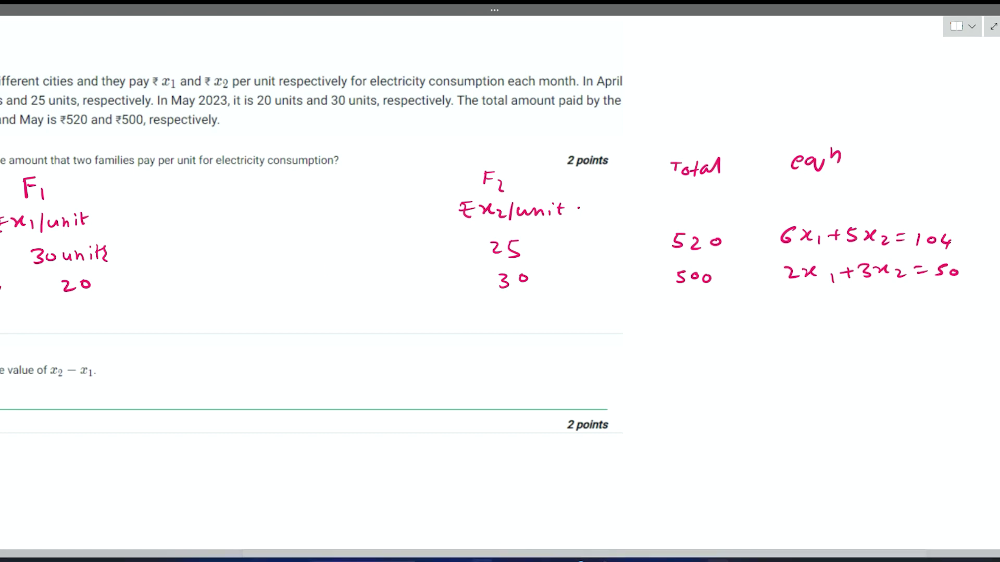
Tick the first option of question 5, 6x1 + 5x2 = 104, 2x1 + 3x2 = 50, in green ink
{"action": "left_click_drag", "start_coordinate": [445, 559], "coordinate": [264, 556]}
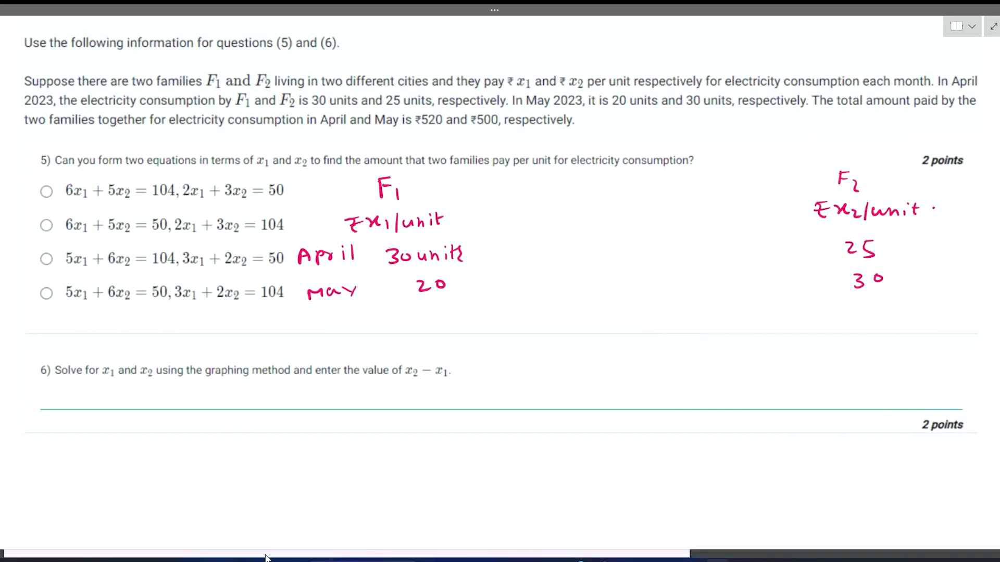
{"action": "left_click_drag", "start_coordinate": [355, 555], "coordinate": [351, 517]}
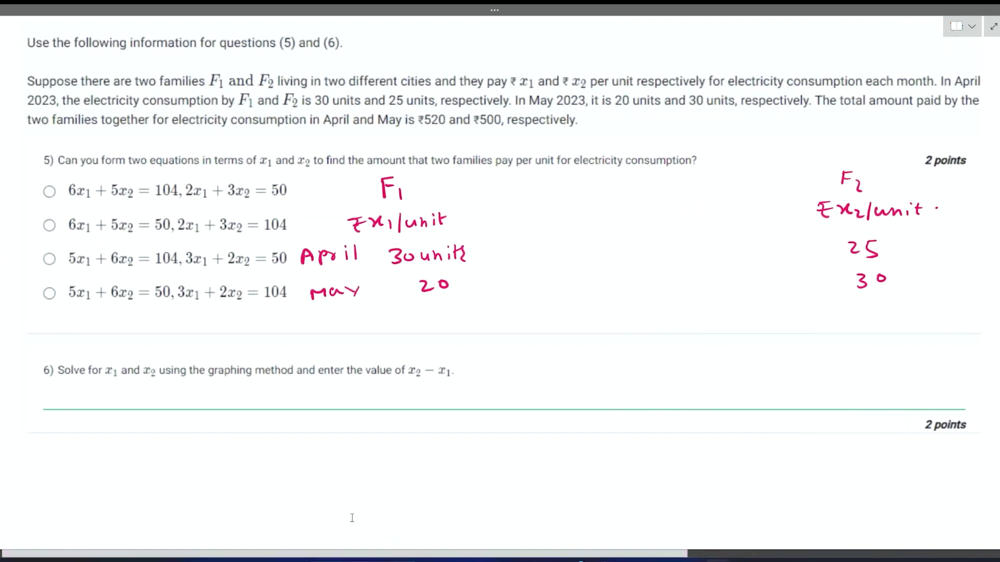
{"action": "left_click", "coordinate": [491, 11]}
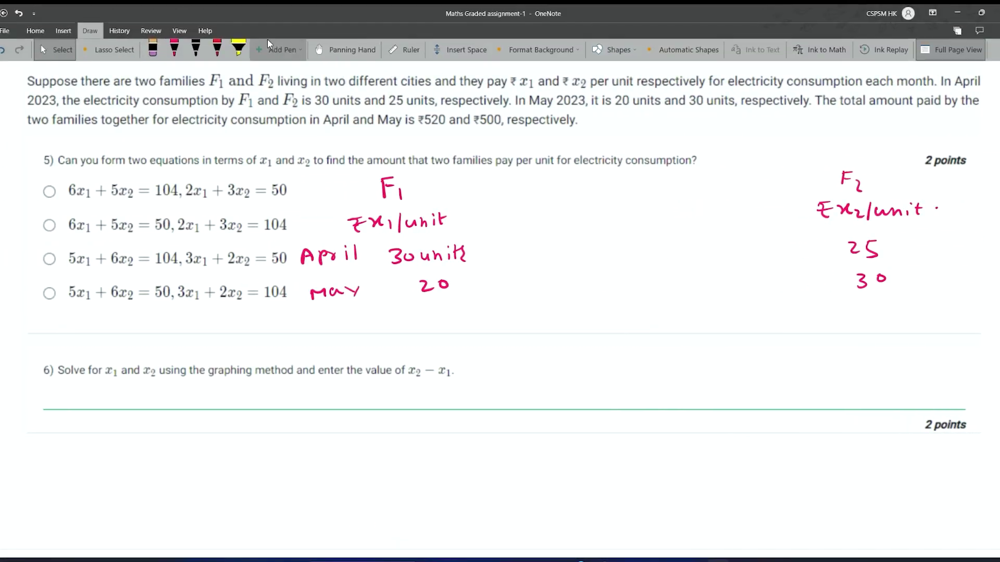
{"action": "left_click", "coordinate": [181, 55]}
{"action": "left_click", "coordinate": [192, 139]}
{"action": "left_click_drag", "start_coordinate": [46, 191], "coordinate": [46, 191]}
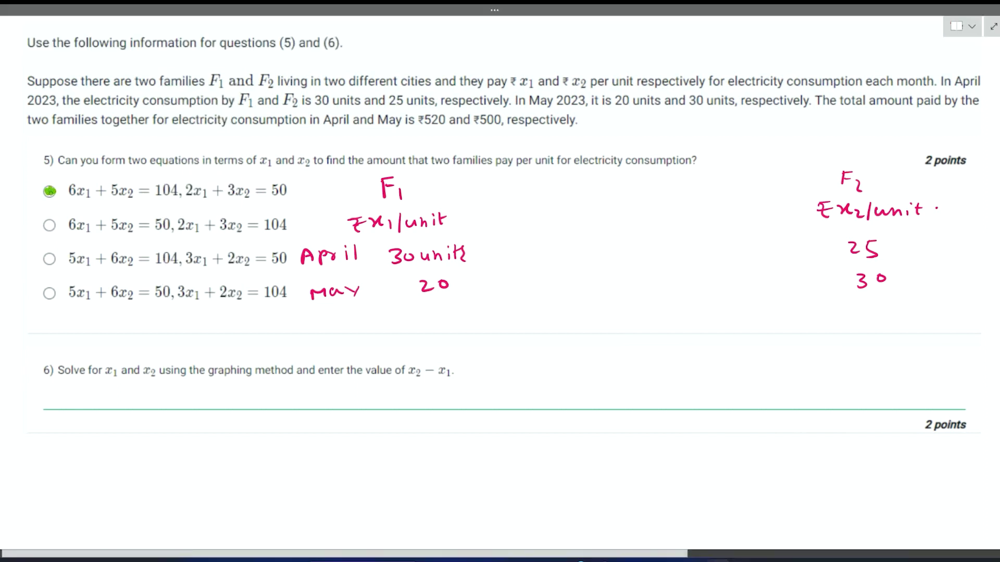
{"action": "mouse_move", "coordinate": [40, 183]}
{"action": "left_mouse_down"}
{"action": "mouse_move", "coordinate": [47, 192]}
{"action": "mouse_move", "coordinate": [85, 157]}
{"action": "left_mouse_up"}
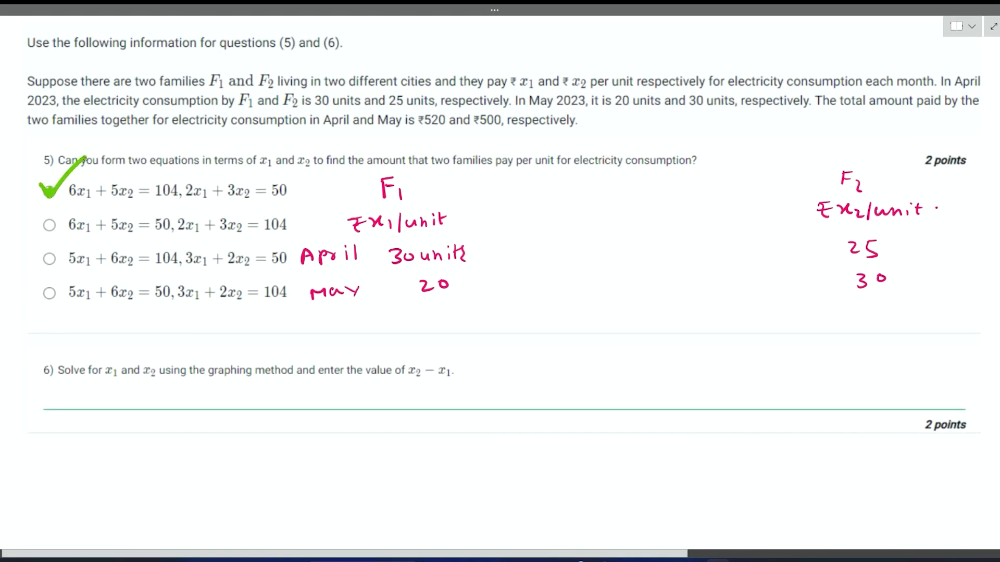
Switch to the Desmos graphing calculator and graph the equation 6x + 5y = 104
{"action": "left_click", "coordinate": [408, 10]}
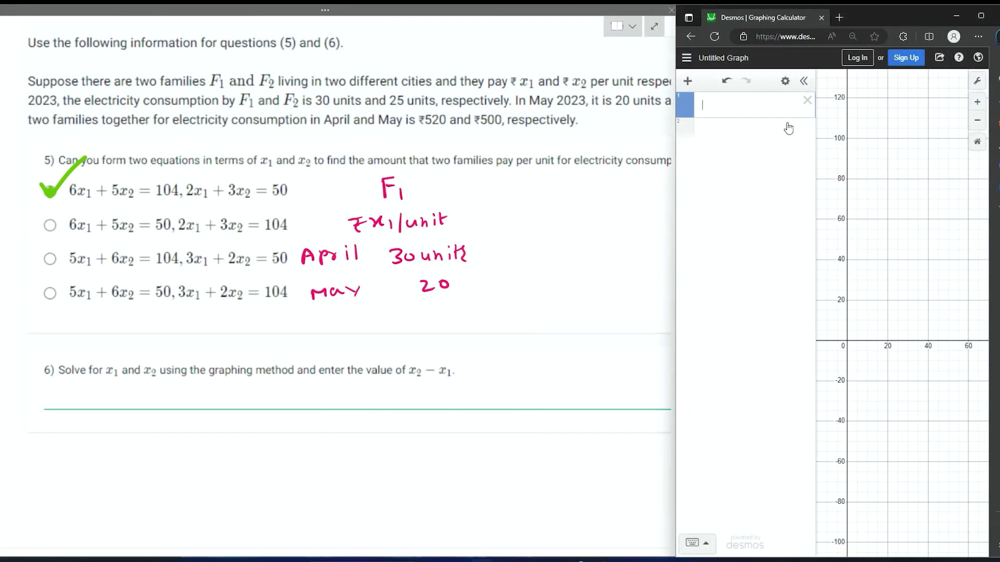
{"action": "left_click", "coordinate": [756, 127]}
{"action": "type", "text": "6x = "}
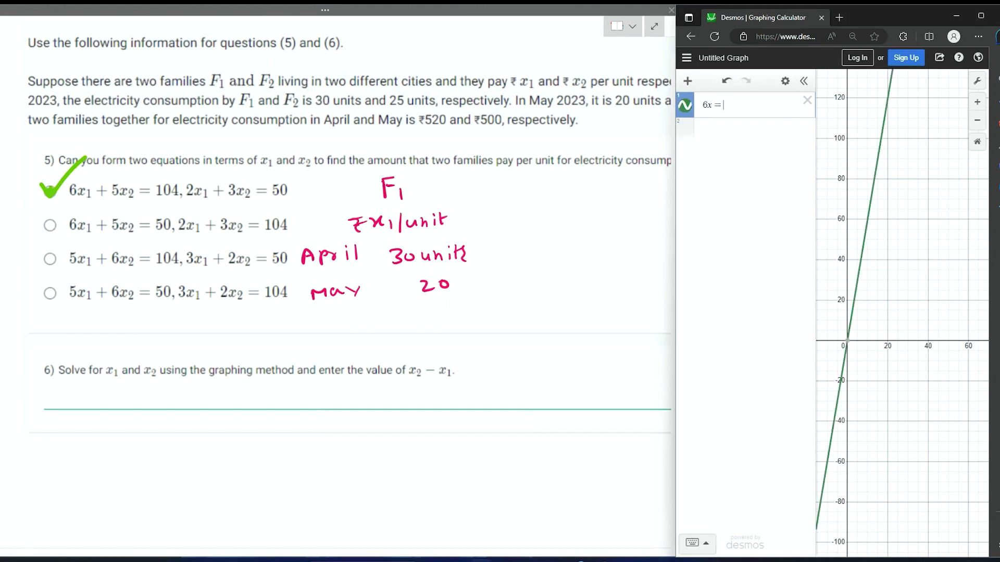
{"action": "type", "text": "5"}
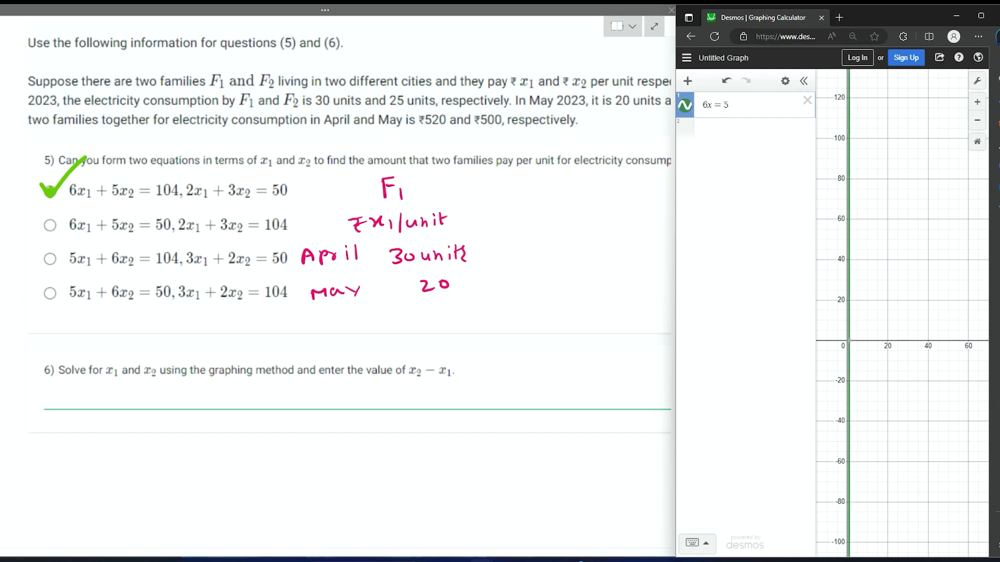
{"action": "key", "text": "BackSpace"}
{"action": "key", "text": "BackSpace"}
{"action": "key", "text": "BackSpace"}
{"action": "type", "text": "x + "}
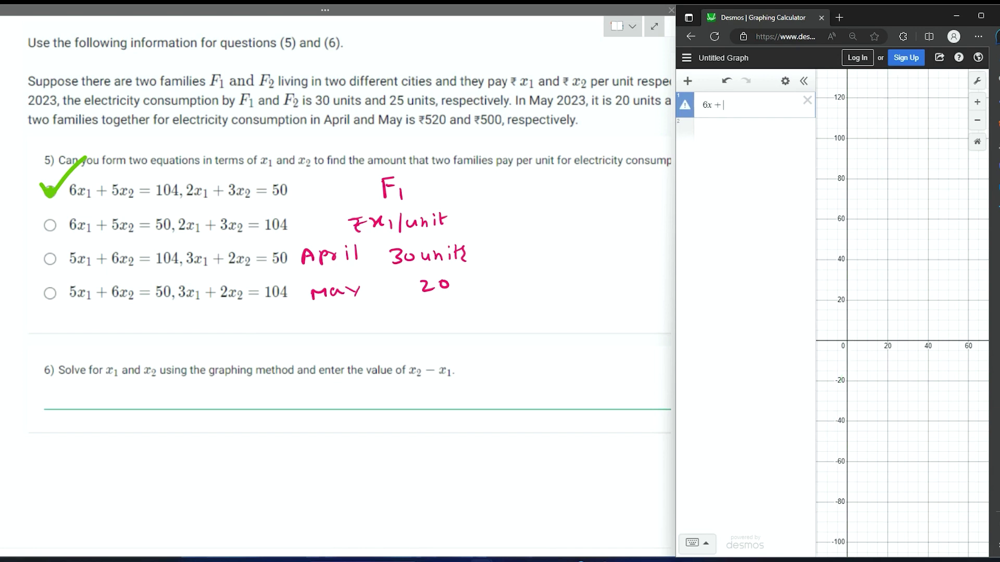
{"action": "type", "text": "5y = 104"}
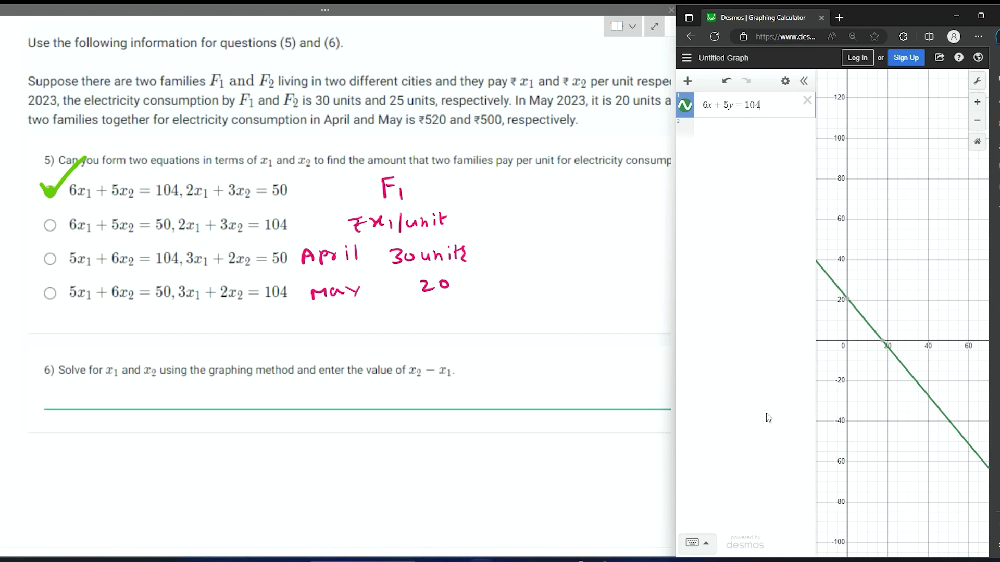
Add a second expression to the graph with the equation 2x + 3y = 50
{"action": "left_click", "coordinate": [688, 81]}
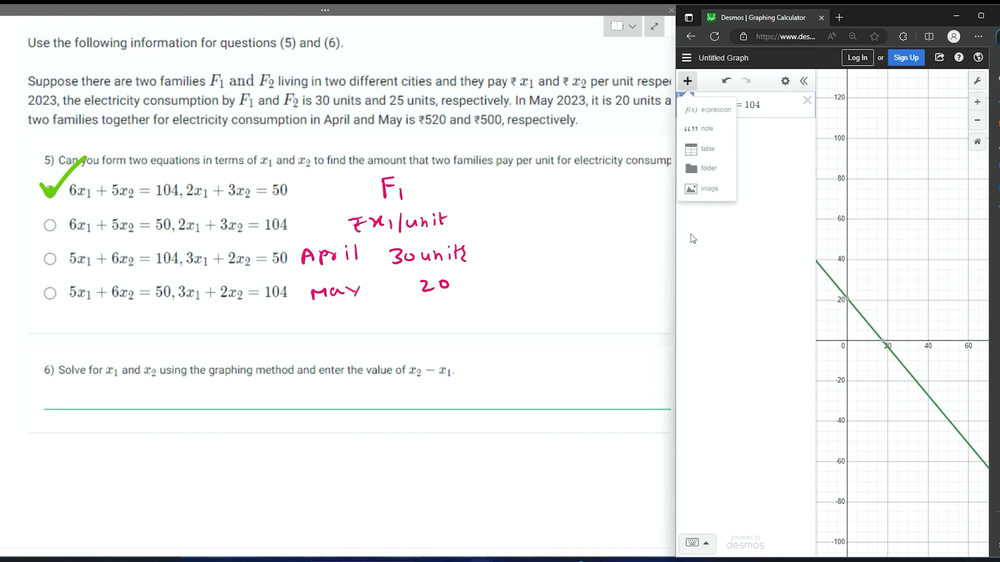
{"action": "left_click", "coordinate": [711, 110]}
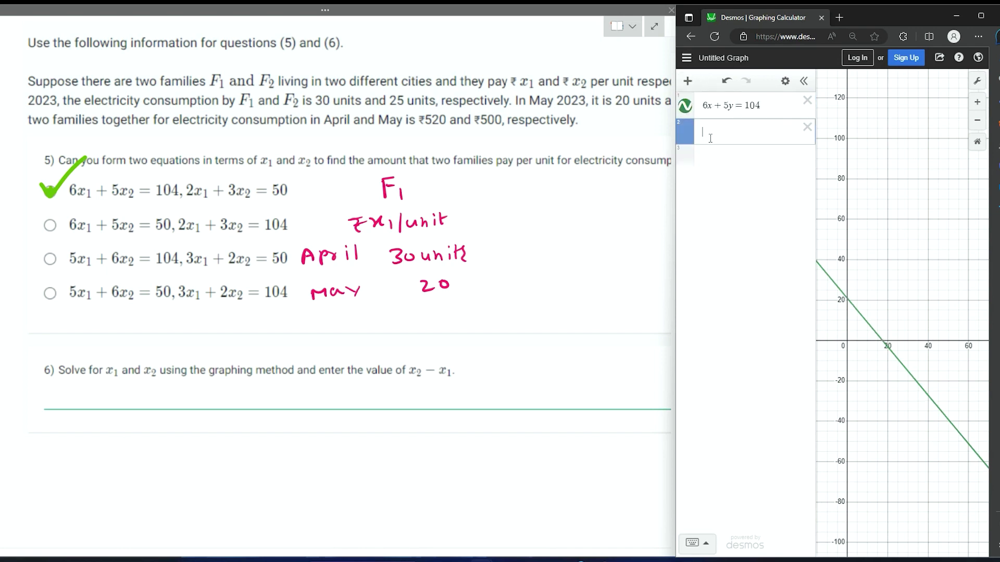
{"action": "type", "text": "2x + 3y = 50"}
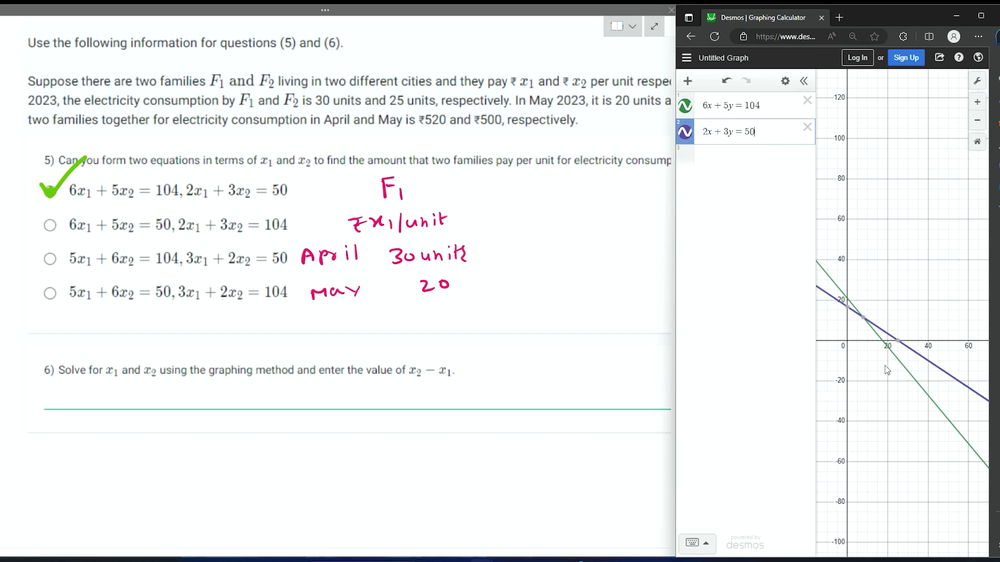
Read the intersection of the two lines and handwrite x1 = 7.75 beside question 6 in the notes
{"action": "mouse_move", "coordinate": [869, 324]}
{"action": "scroll", "coordinate": [869, 324], "scroll_direction": "up", "scroll_amount": 3}
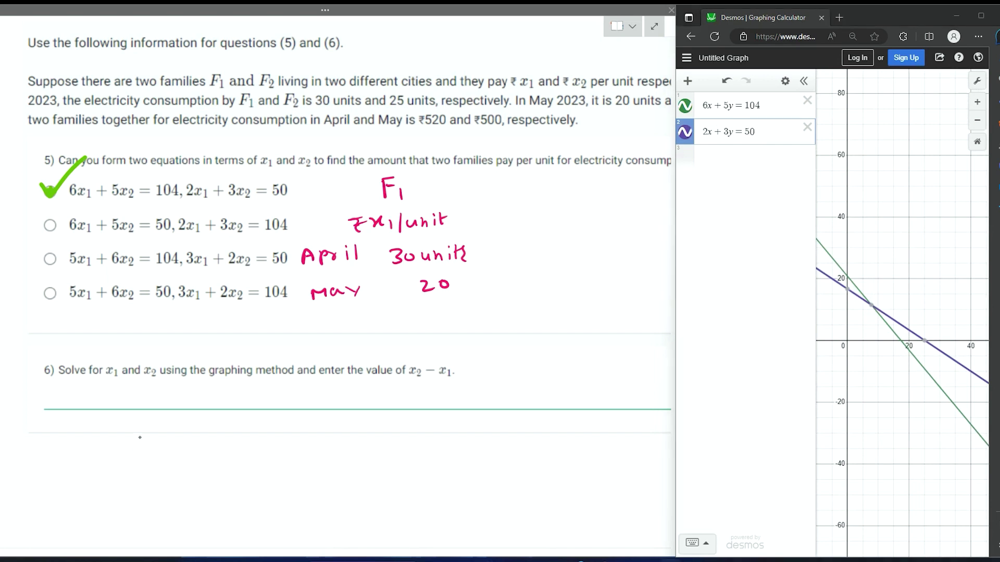
{"action": "left_click_drag", "start_coordinate": [483, 359], "coordinate": [496, 364]}
{"action": "mouse_move", "coordinate": [495, 356]}
{"action": "left_mouse_down"}
{"action": "mouse_move", "coordinate": [482, 365]}
{"action": "mouse_move", "coordinate": [502, 370]}
{"action": "left_mouse_up"}
{"action": "left_click_drag", "start_coordinate": [514, 357], "coordinate": [527, 360]}
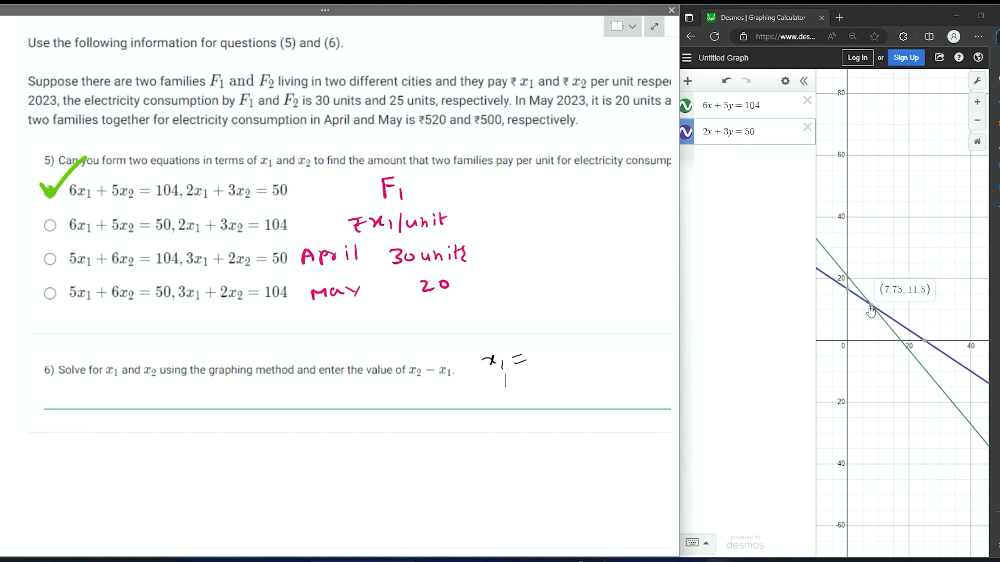
{"action": "left_click", "coordinate": [550, 360]}
{"action": "mouse_move", "coordinate": [545, 353]}
{"action": "left_mouse_down"}
{"action": "mouse_move", "coordinate": [538, 364]}
{"action": "mouse_move", "coordinate": [570, 365]}
{"action": "left_mouse_up"}
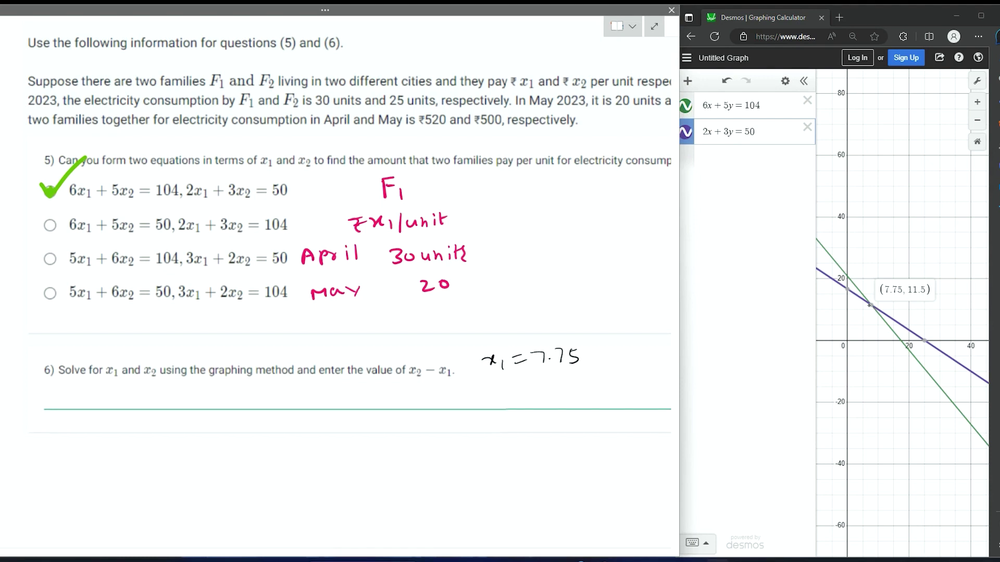
Handwrite x2 = 11.5 beneath the x1 value beside question 6
{"action": "left_click_drag", "start_coordinate": [507, 385], "coordinate": [508, 394]}
{"action": "mouse_move", "coordinate": [512, 389]}
{"action": "left_mouse_down"}
{"action": "mouse_move", "coordinate": [514, 400]}
{"action": "mouse_move", "coordinate": [530, 387]}
{"action": "left_mouse_up"}
{"action": "left_click", "coordinate": [529, 386]}
{"action": "key", "text": "e"}
{"action": "left_click", "coordinate": [529, 386]}
{"action": "key", "text": "p"}
{"action": "left_click_drag", "start_coordinate": [519, 393], "coordinate": [558, 394]}
Handwrite the subtraction x2 - x1 = 11.5 - 7.75 below question 6
{"action": "mouse_move", "coordinate": [447, 449]}
{"action": "left_mouse_down"}
{"action": "mouse_move", "coordinate": [458, 458]}
{"action": "mouse_move", "coordinate": [461, 447]}
{"action": "left_mouse_up"}
{"action": "left_click_drag", "start_coordinate": [467, 452], "coordinate": [491, 454]}
{"action": "left_click_drag", "start_coordinate": [501, 444], "coordinate": [541, 444]}
{"action": "left_click_drag", "start_coordinate": [530, 451], "coordinate": [599, 449]}
{"action": "mouse_move", "coordinate": [603, 443]}
{"action": "left_mouse_down"}
{"action": "mouse_move", "coordinate": [629, 449]}
{"action": "mouse_move", "coordinate": [622, 455]}
{"action": "left_mouse_up"}
{"action": "left_click_drag", "start_coordinate": [629, 448], "coordinate": [628, 454]}
Handwrite = 3.75 beneath the subtraction and put the answer on question 6's answer line
{"action": "left_click_drag", "start_coordinate": [536, 476], "coordinate": [549, 475]}
{"action": "mouse_move", "coordinate": [536, 482]}
{"action": "left_mouse_down"}
{"action": "mouse_move", "coordinate": [589, 473]}
{"action": "mouse_move", "coordinate": [583, 483]}
{"action": "mouse_move", "coordinate": [593, 485]}
{"action": "left_mouse_up"}
{"action": "left_click", "coordinate": [575, 484]}
{"action": "left_click_drag", "start_coordinate": [594, 474], "coordinate": [602, 473]}
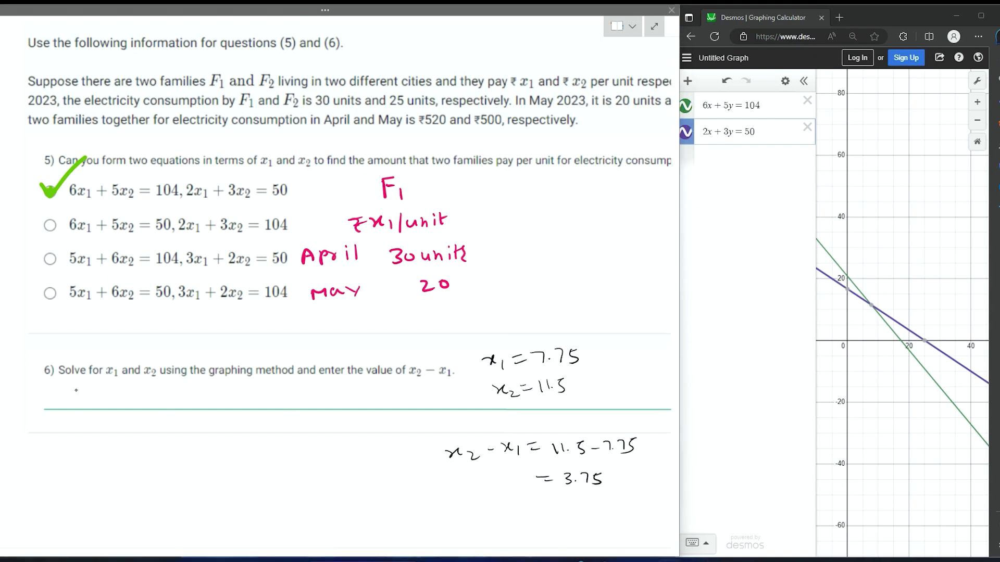
{"action": "mouse_move", "coordinate": [82, 392]}
{"action": "left_mouse_down"}
{"action": "mouse_move", "coordinate": [83, 405]}
{"action": "mouse_move", "coordinate": [121, 409]}
{"action": "left_mouse_up"}
{"action": "left_click", "coordinate": [99, 403]}
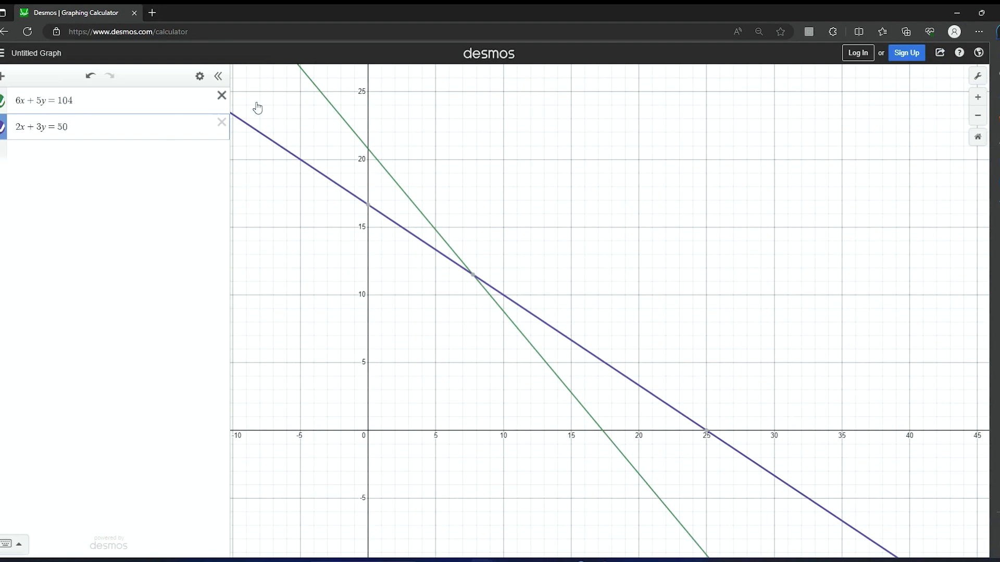
Inspect the intersection point of the two lines in the enlarged Desmos graph
{"action": "left_click", "coordinate": [474, 278]}
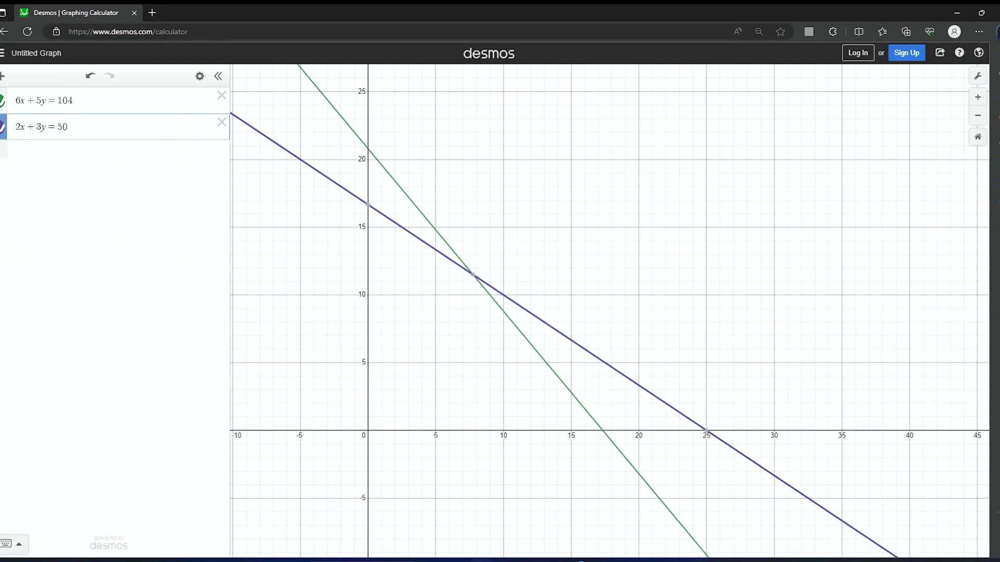